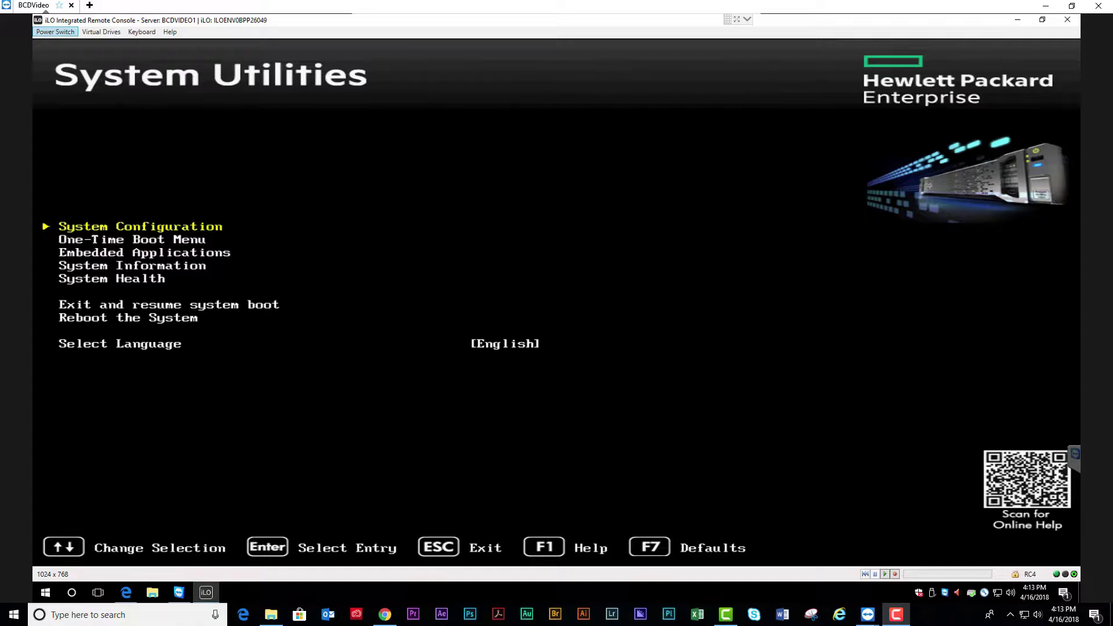
# - Launch Intelligent Provisioning from the Embedded Applications menu in HPE System Utilities
pyautogui.press('Down')
pyautogui.press('Down')
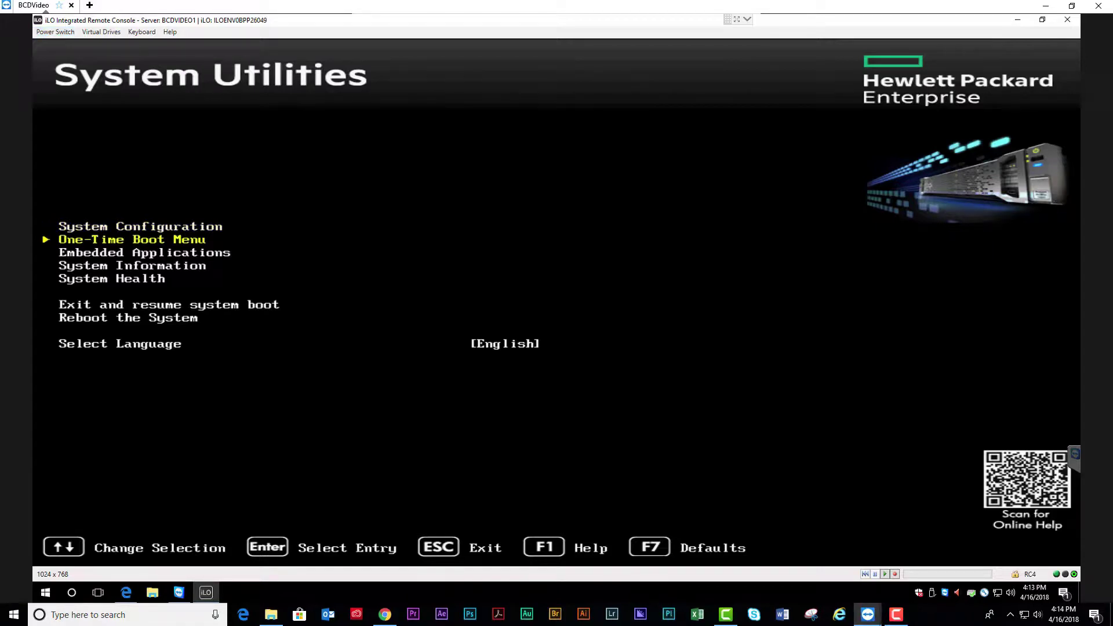
pyautogui.press('Return')
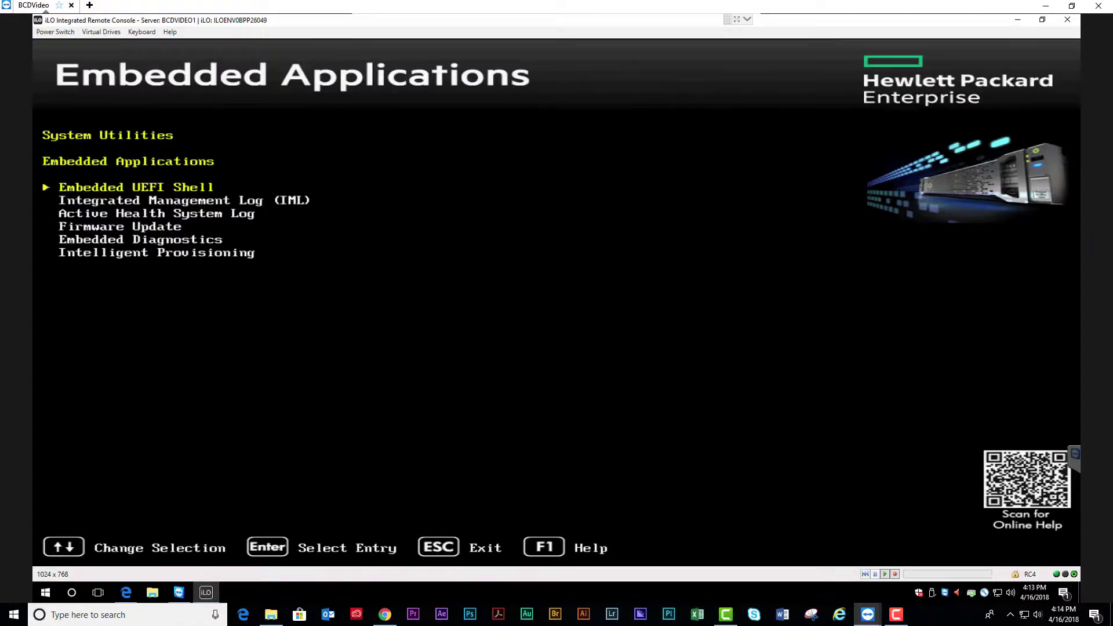
pyautogui.press('Up')
pyautogui.press('Return')
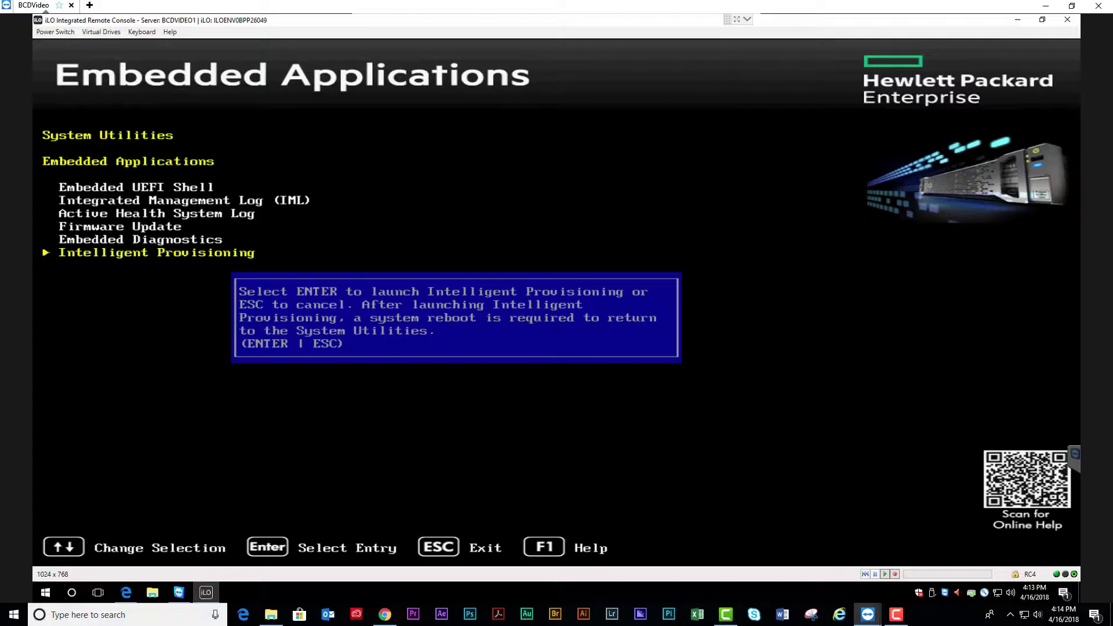
pyautogui.press('Return')
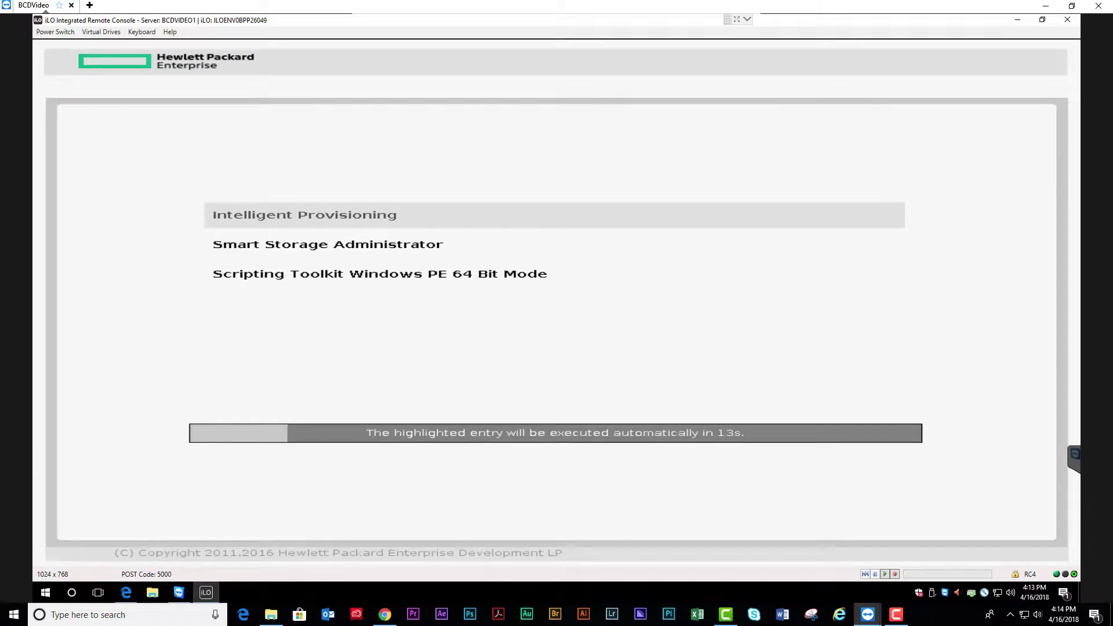
# - Choose Smart Storage Administrator from the Intelligent Provisioning boot menu before the countdown ends
pyautogui.press('Down')
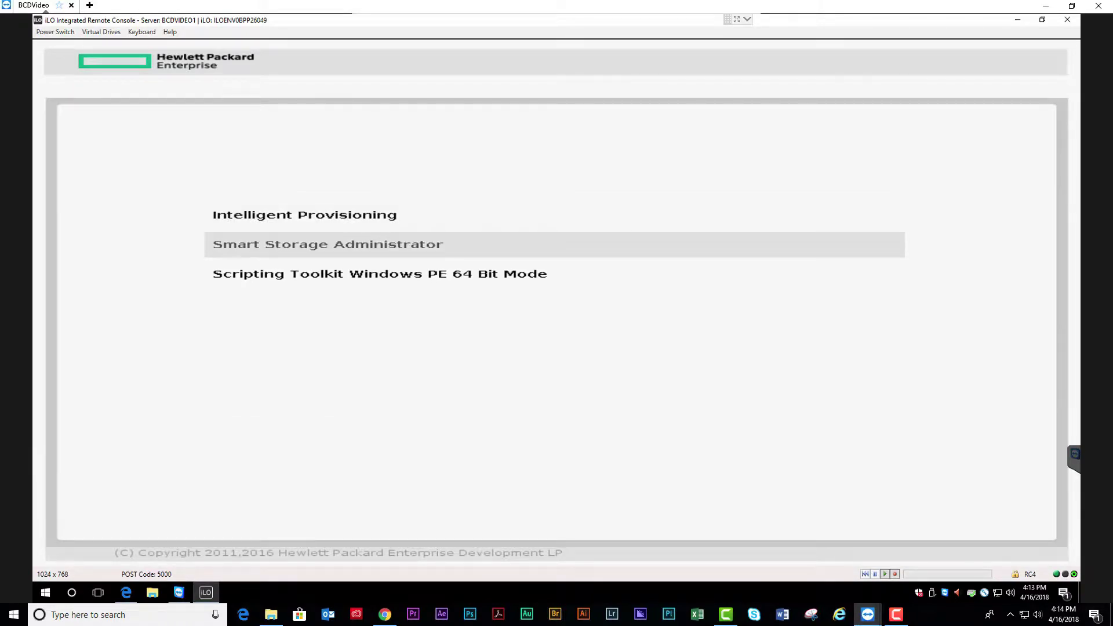
pyautogui.press('Return')
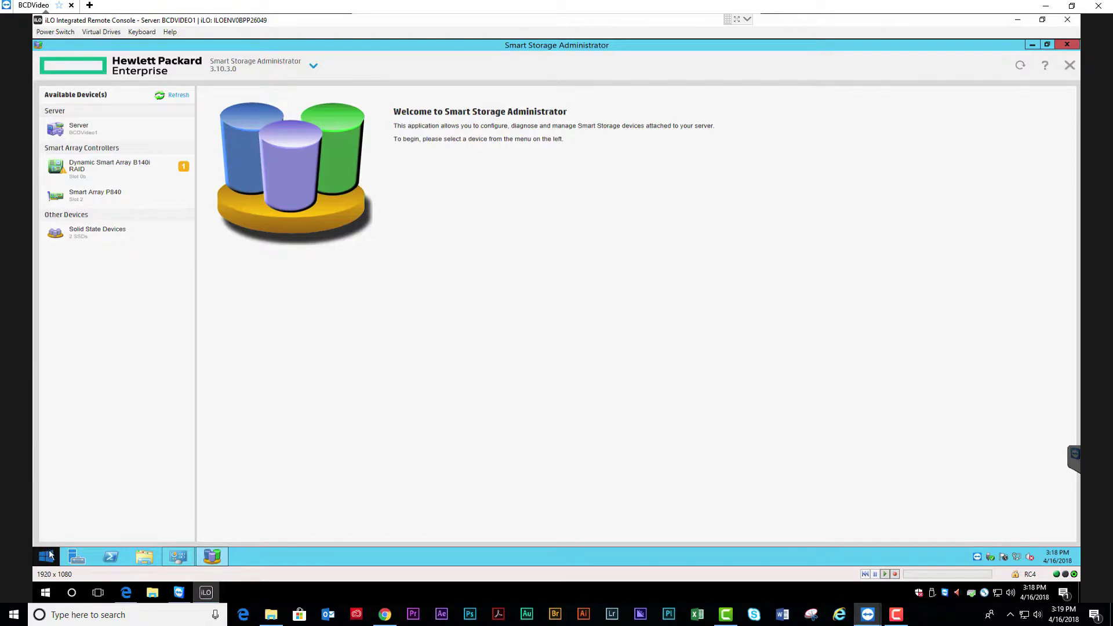
# - Look over the server's controllers, then open the Configure options for the Smart Array P840
pyautogui.click(133, 137)
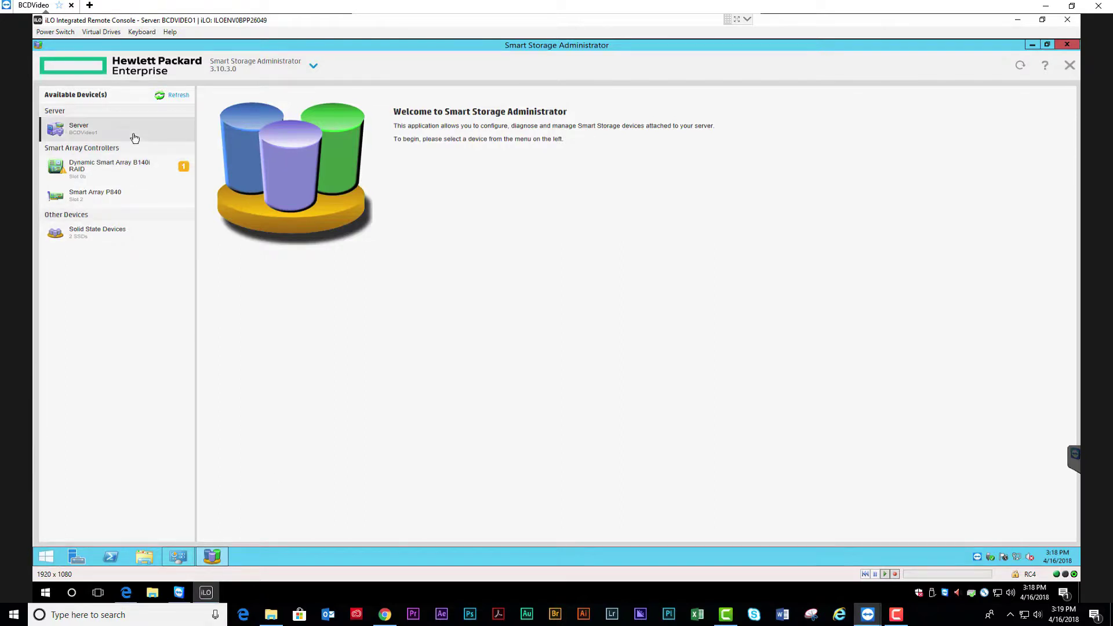
pyautogui.click(124, 169)
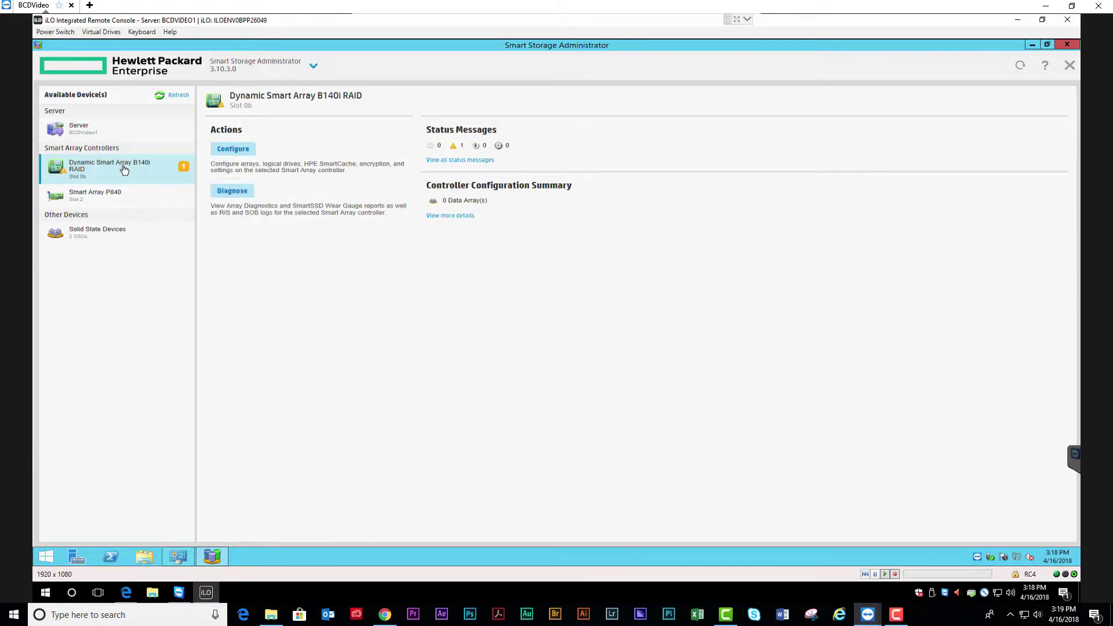
pyautogui.click(120, 204)
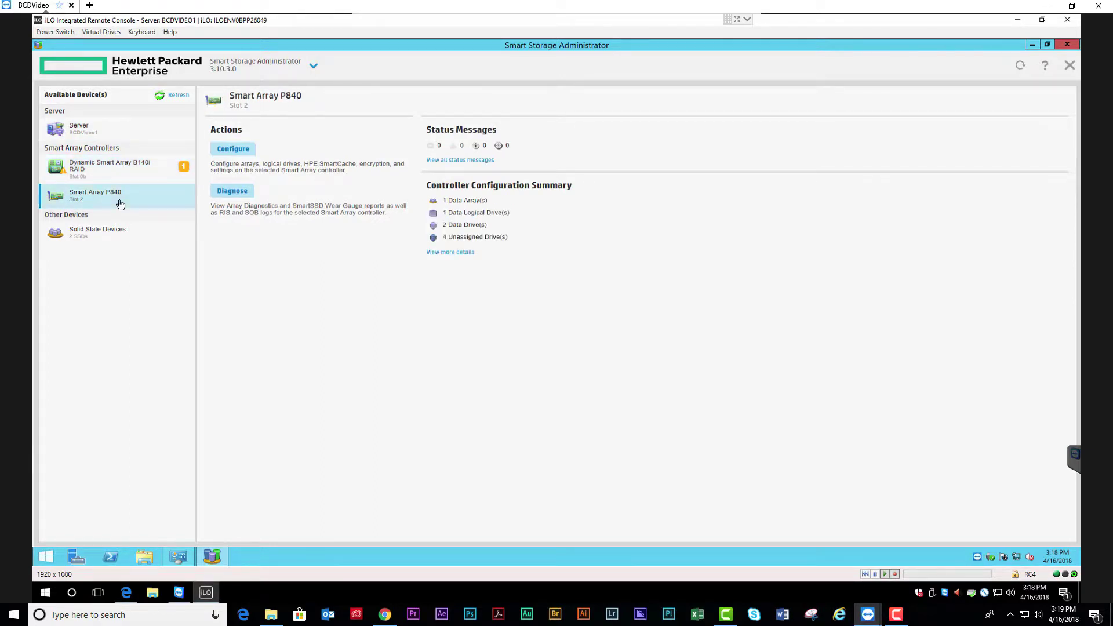
pyautogui.click(228, 152)
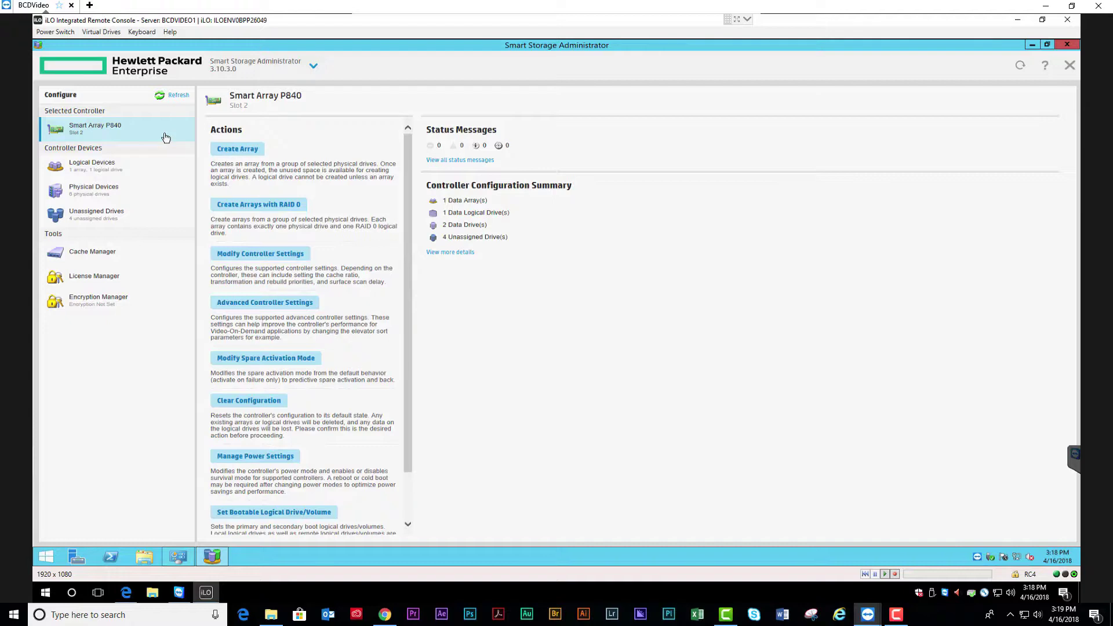
# - Review the P840's logical drives, physical drives and unassigned drives, then return to its actions
pyautogui.click(140, 170)
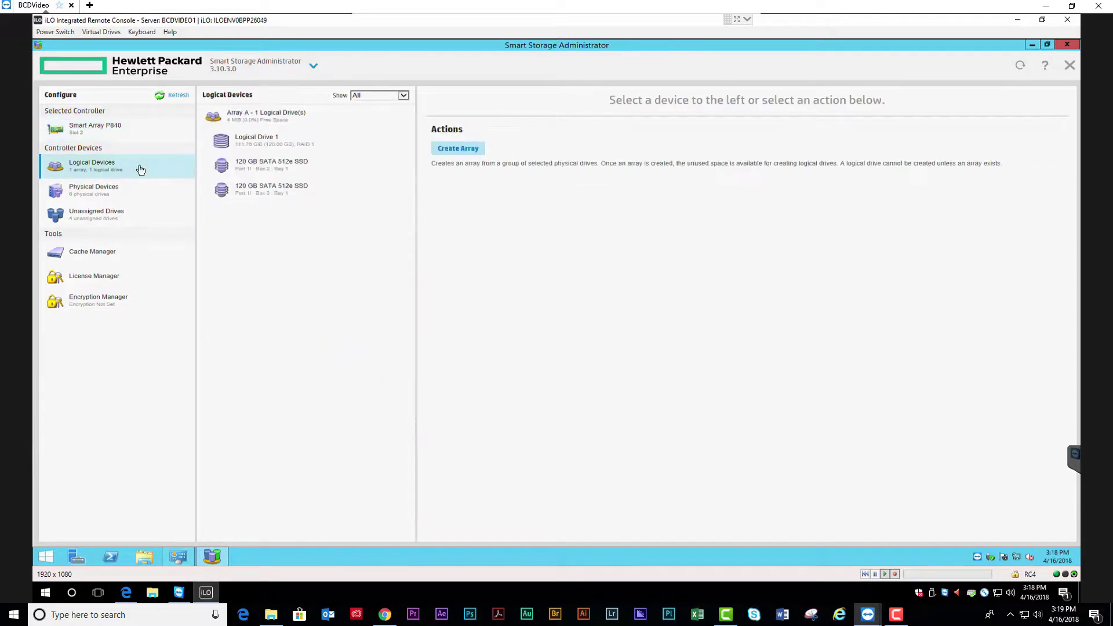
pyautogui.click(240, 146)
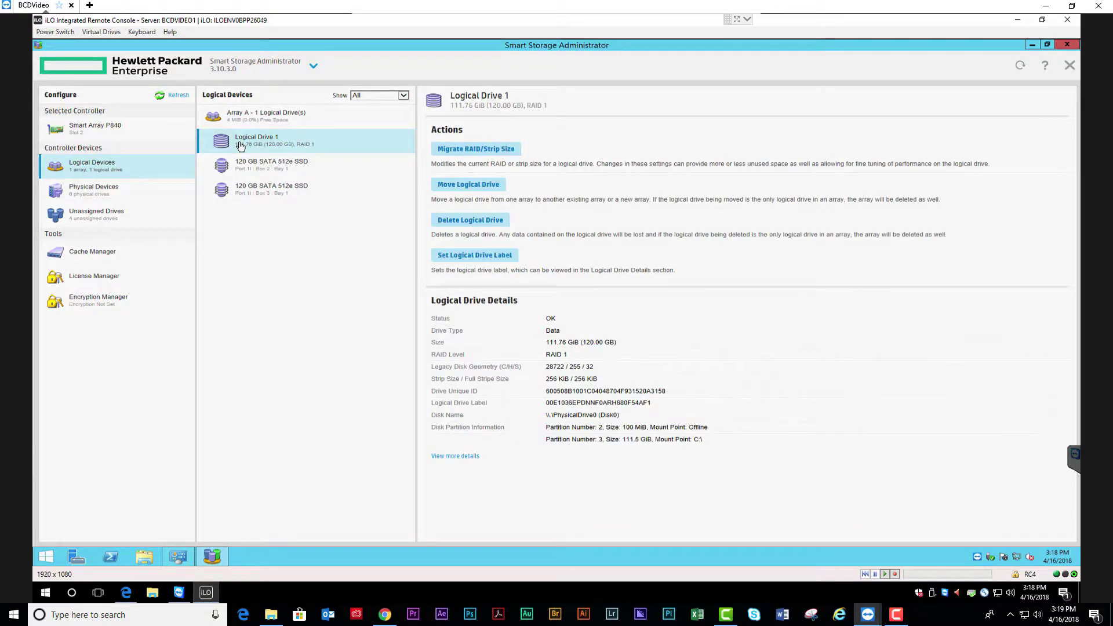
pyautogui.click(119, 194)
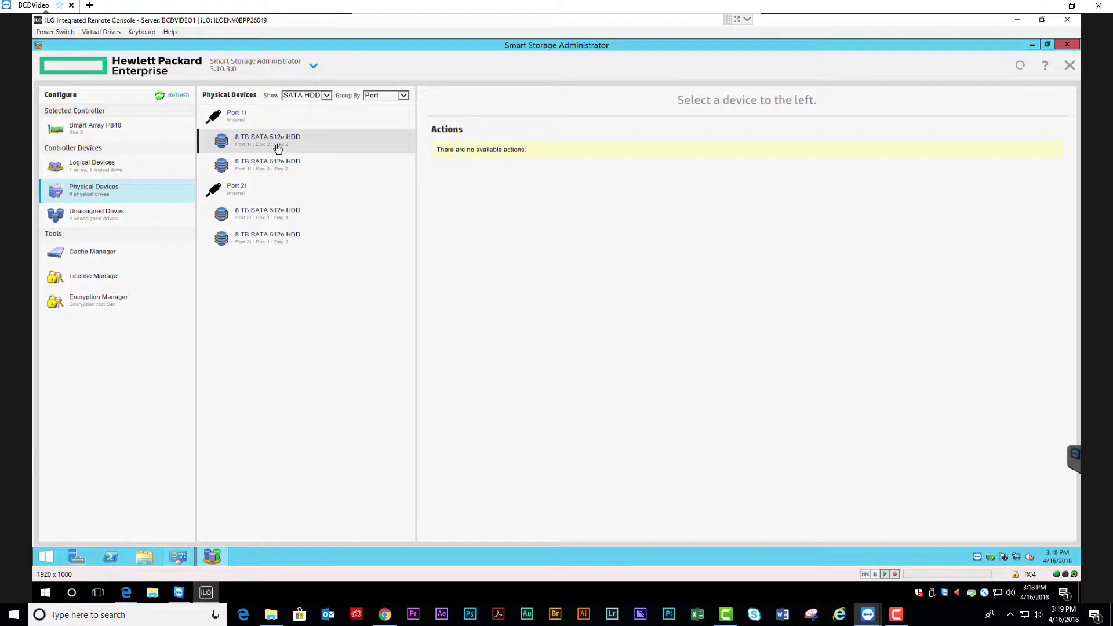
pyautogui.click(115, 216)
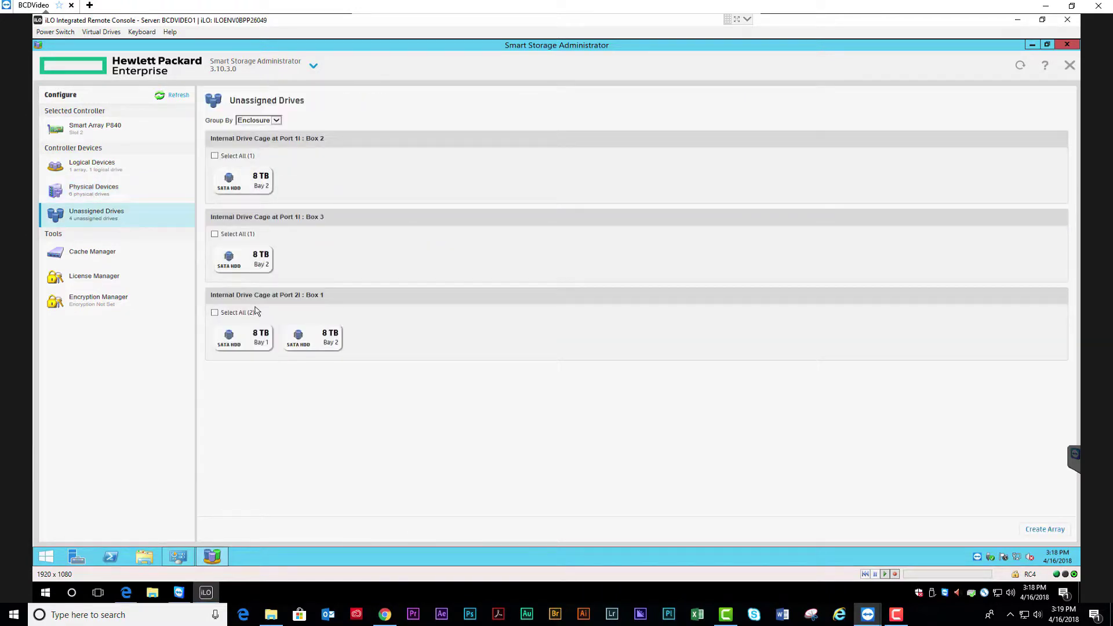
pyautogui.click(143, 135)
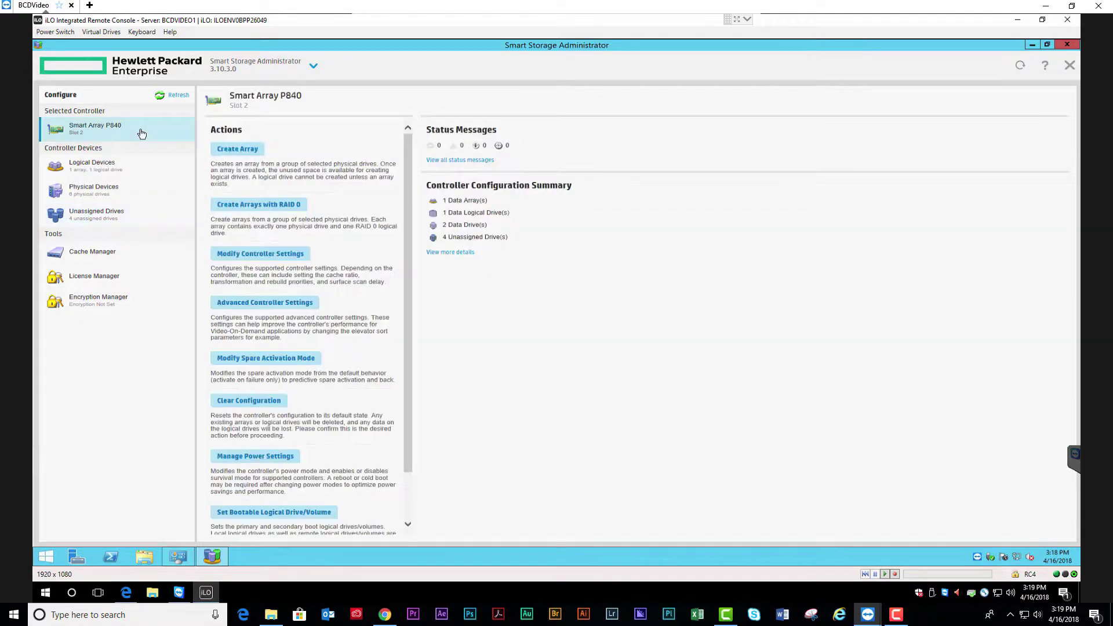
# - Create an array from the Box 2 Bay 2, Box 3 Bay 2 and Box 1 Bay 1 drives, holding a RAID 5 logical drive
pyautogui.click(246, 150)
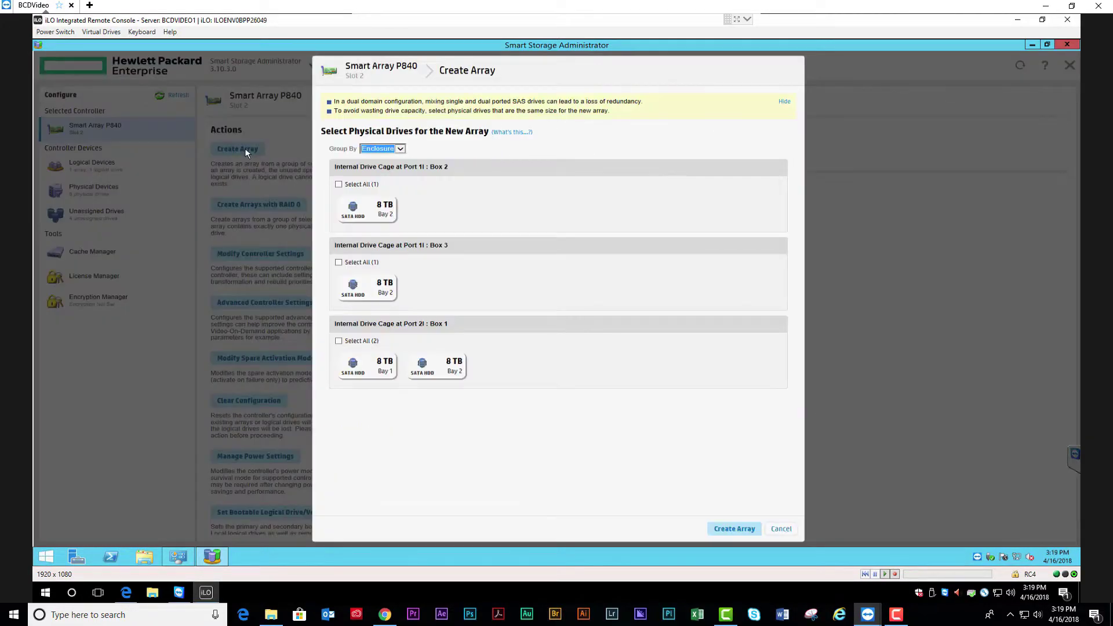
pyautogui.click(380, 214)
pyautogui.click(370, 289)
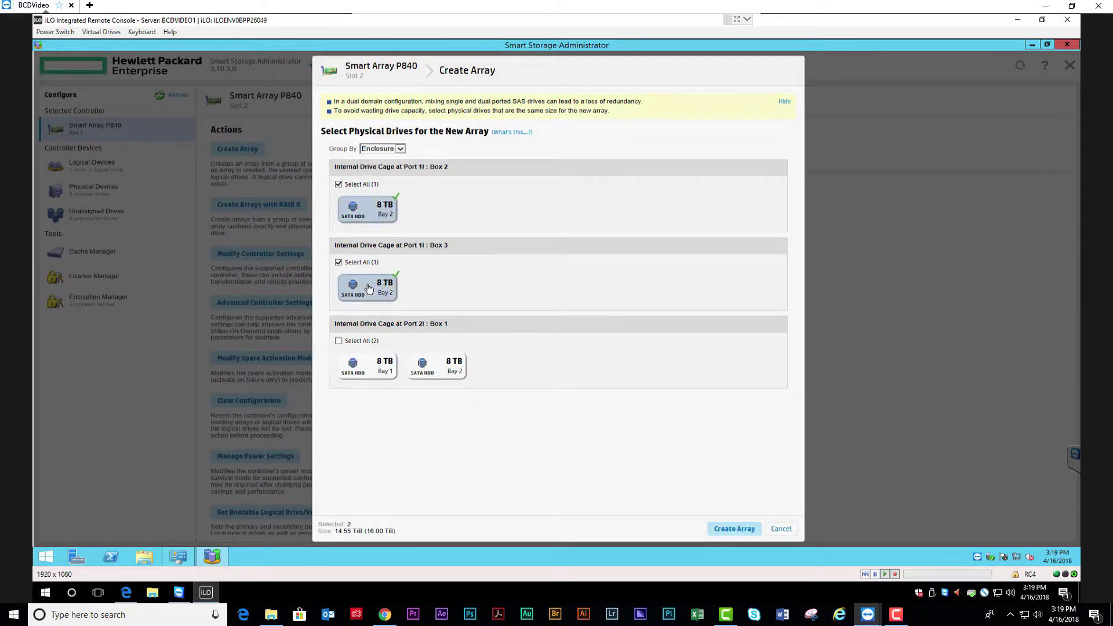
pyautogui.click(374, 370)
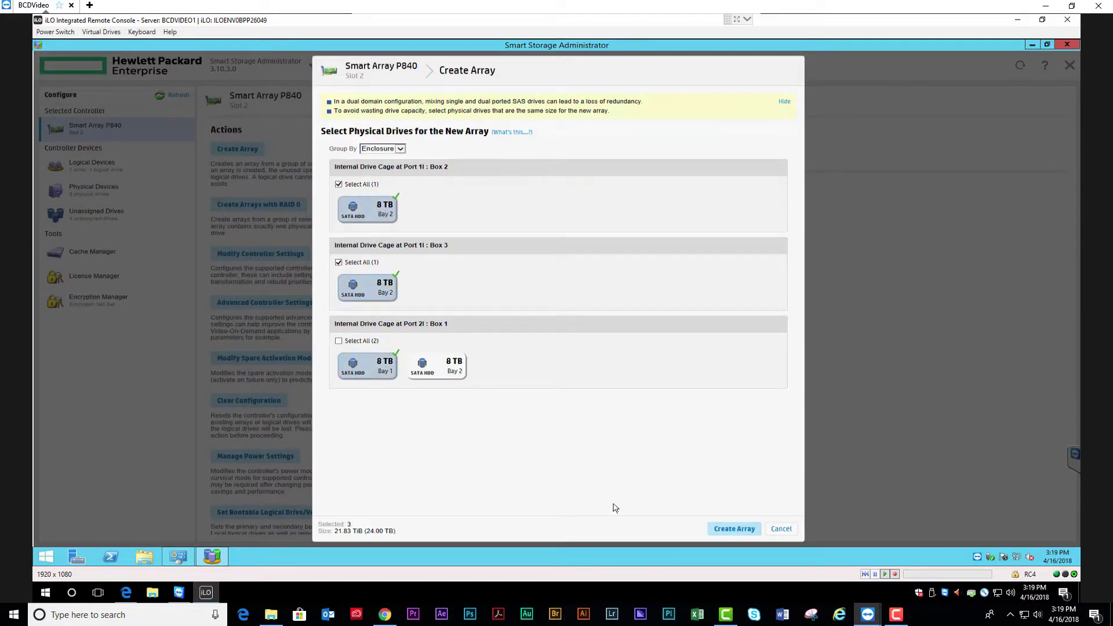
pyautogui.click(741, 529)
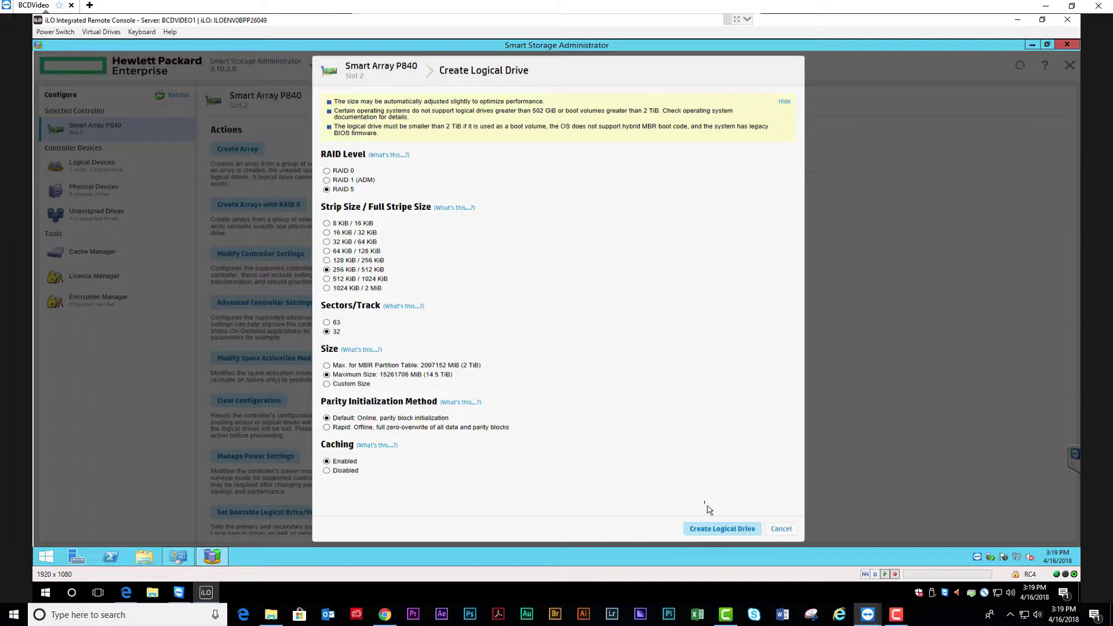
pyautogui.click(748, 532)
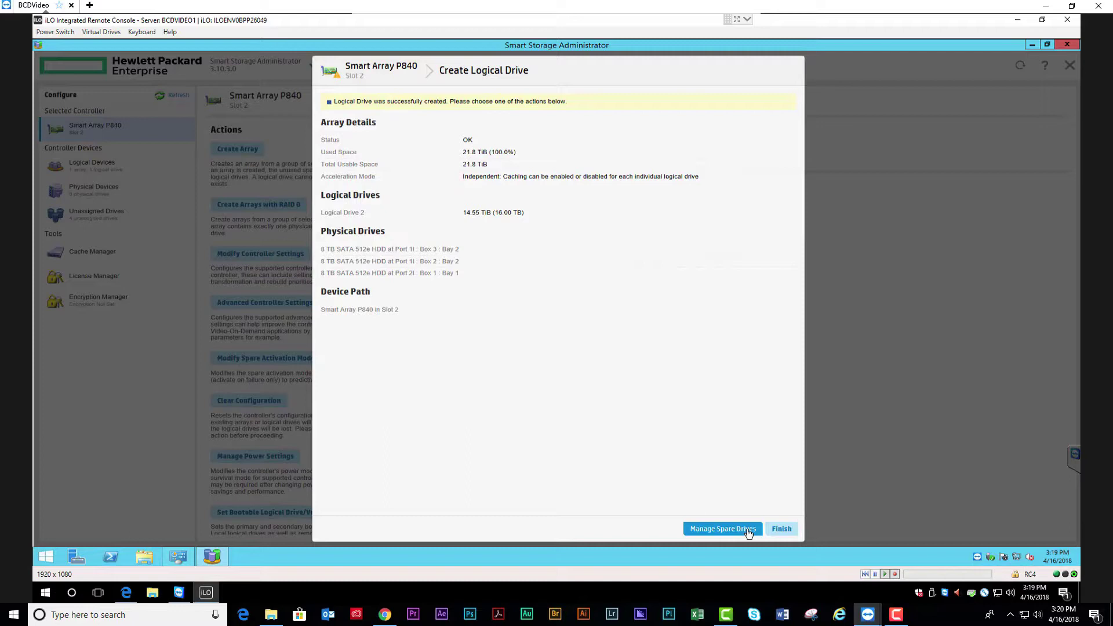
pyautogui.click(781, 529)
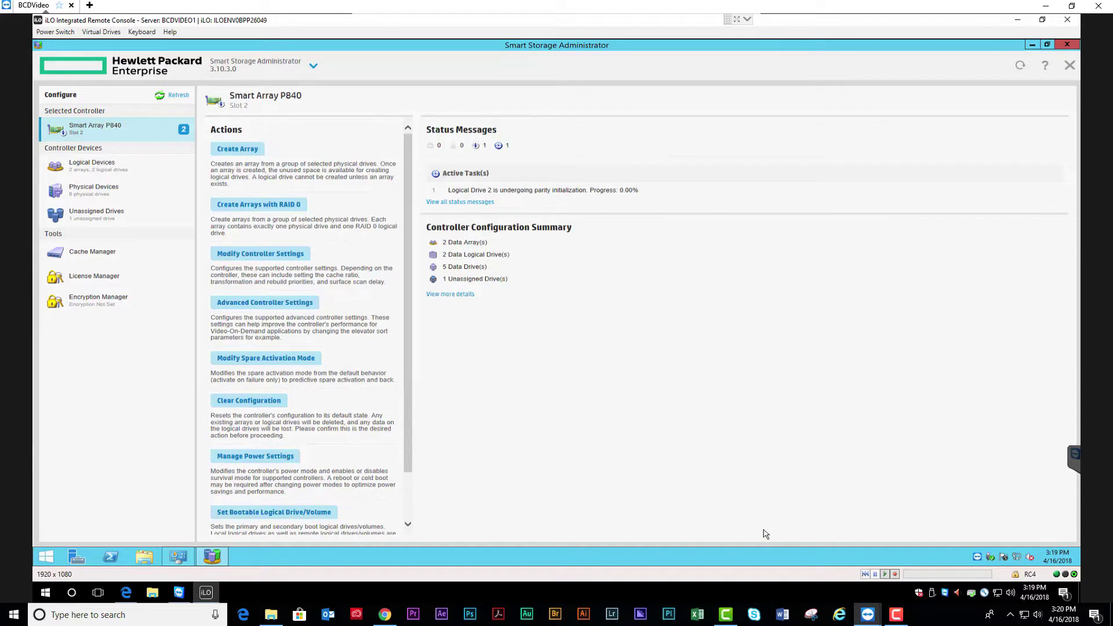
# - Refresh the P840 status to check parity initialization progress, then close Smart Storage Administrator
pyautogui.click(184, 97)
pyautogui.moveTo(639, 193); pyautogui.dragTo(444, 172)
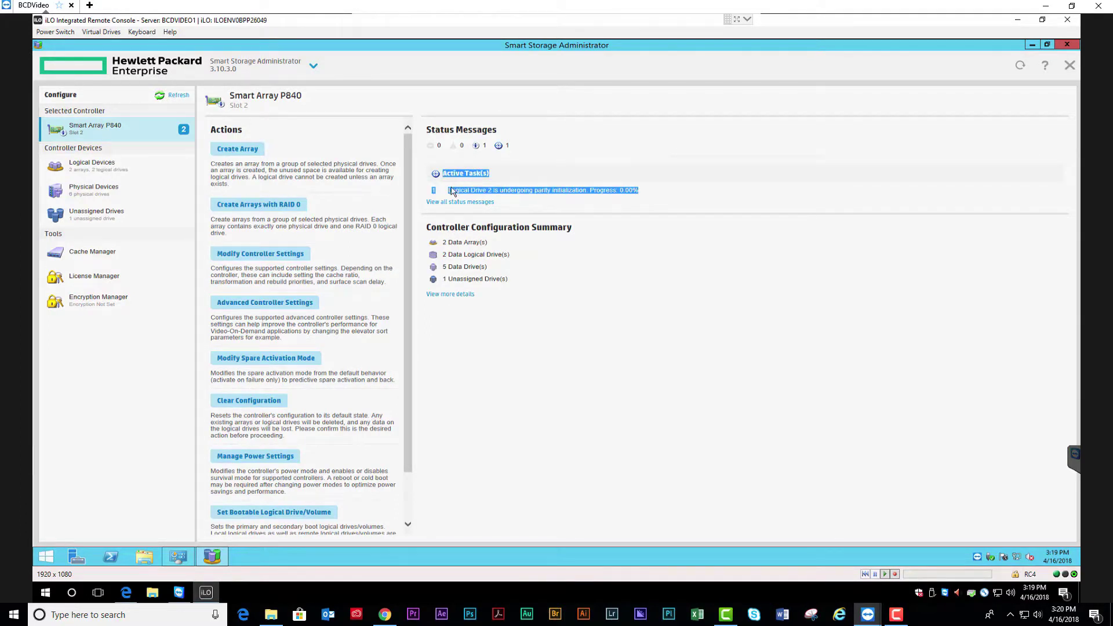
pyautogui.click(451, 190)
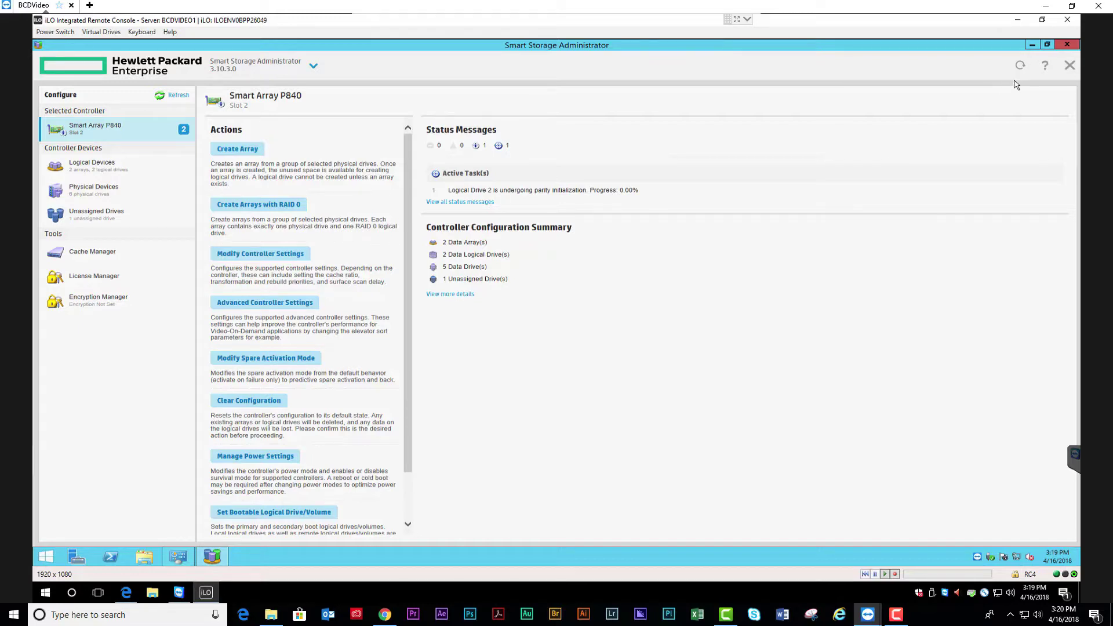
pyautogui.click(1068, 45)
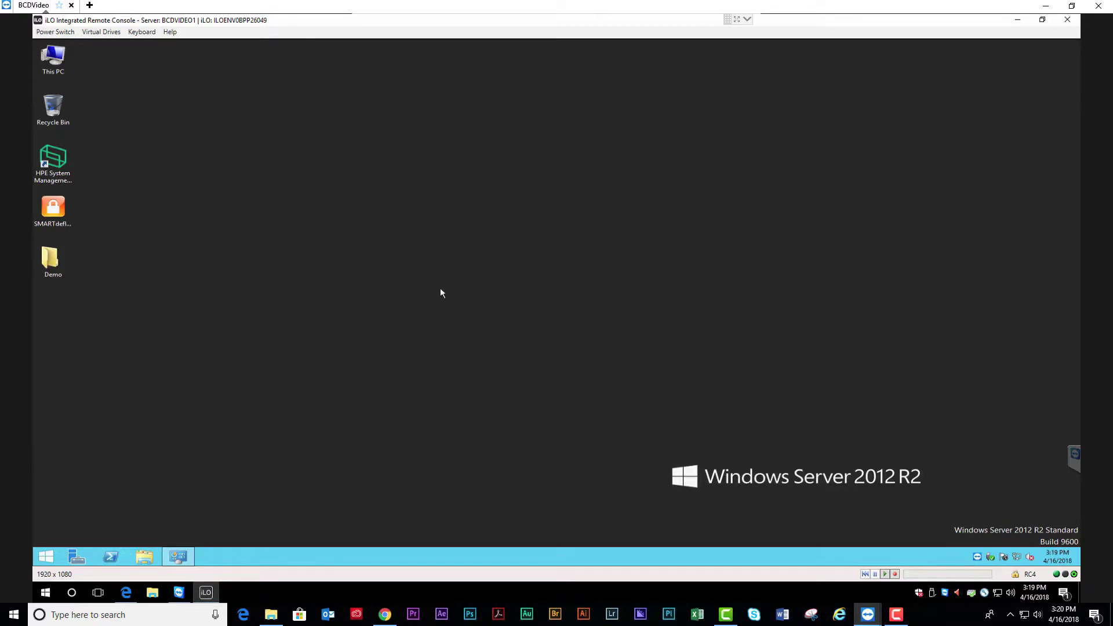
# - Open Disk Management from the Start quick menu and enlarge its window to show every disk
pyautogui.rightClick(47, 556)
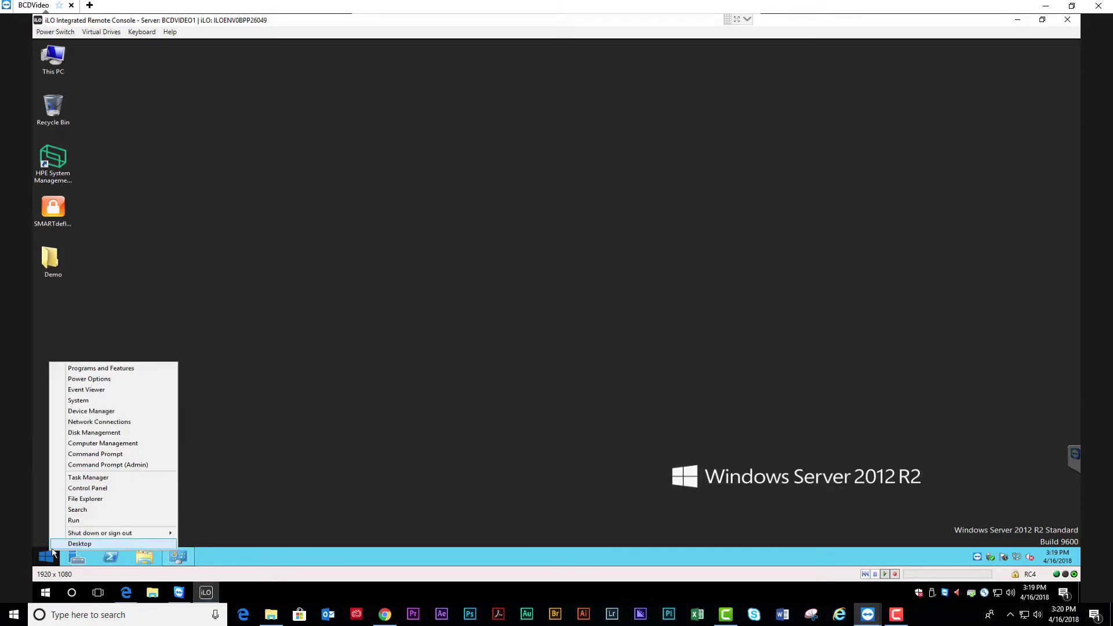
pyautogui.click(103, 434)
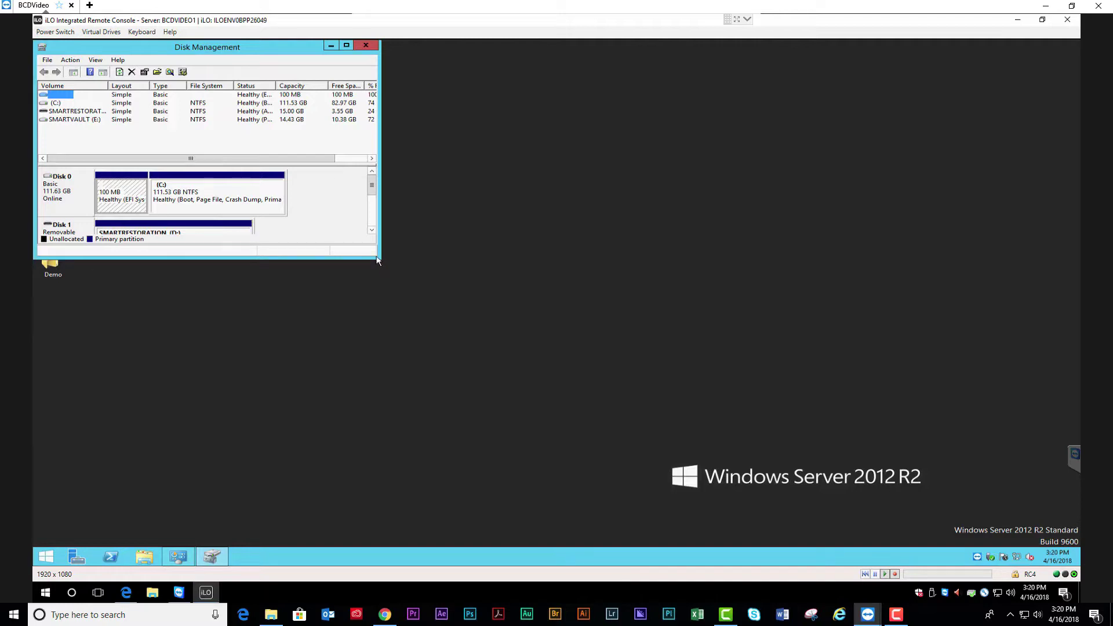
pyautogui.moveTo(380, 258); pyautogui.dragTo(421, 431)
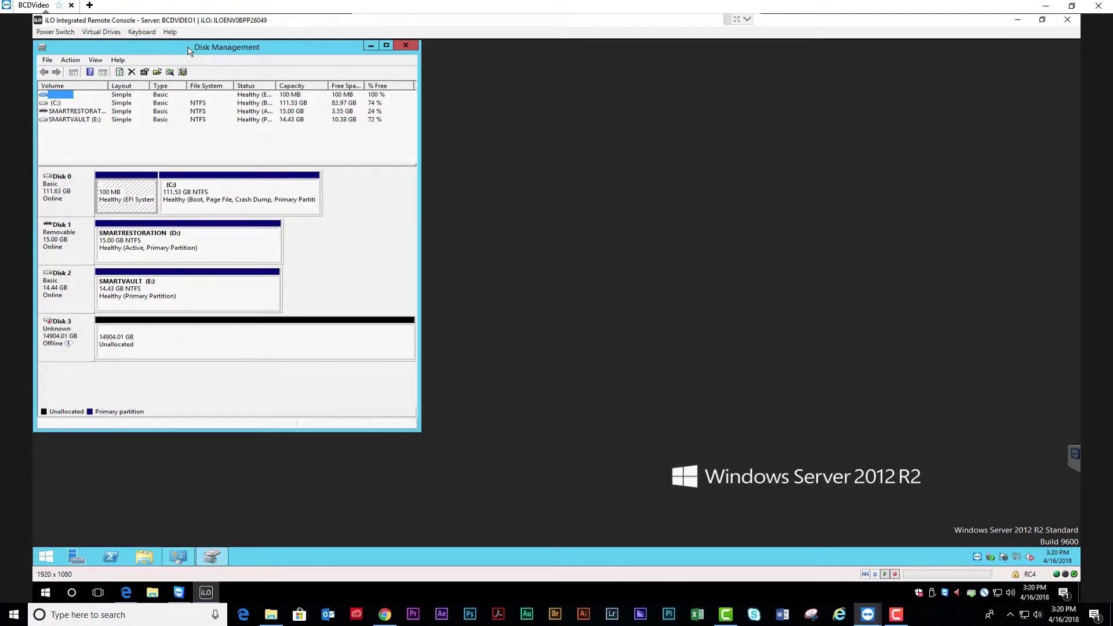
# - Bring the offline Disk 3 online
pyautogui.click(68, 333)
pyautogui.rightClick(67, 331)
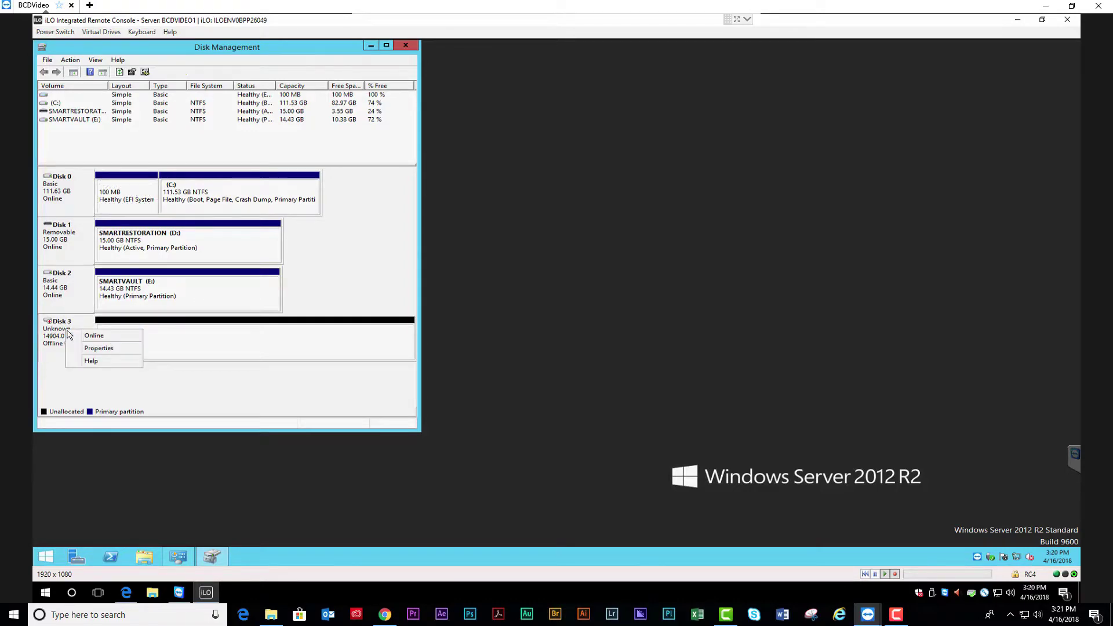
pyautogui.click(92, 336)
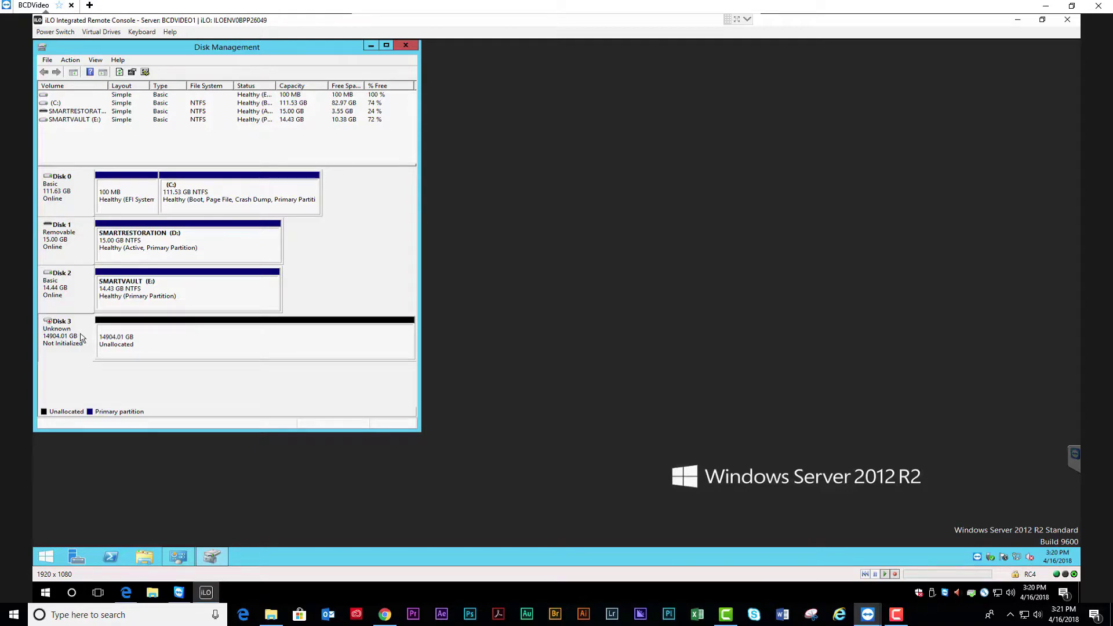
# - Initialize Disk 3 with the GPT partition style
pyautogui.rightClick(82, 338)
pyautogui.click(96, 340)
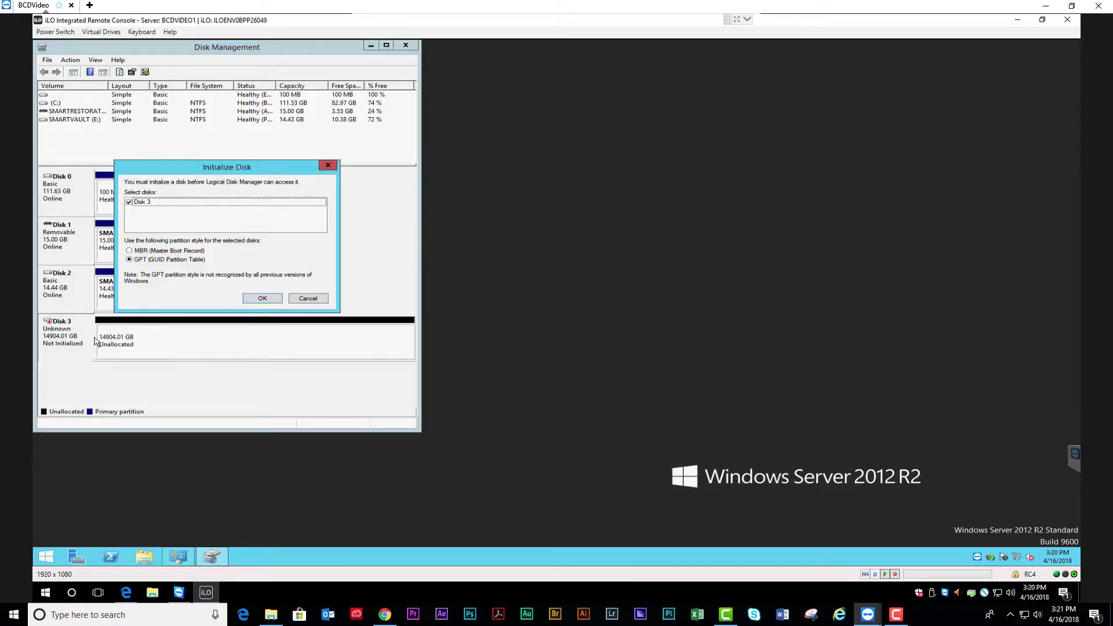
pyautogui.click(141, 259)
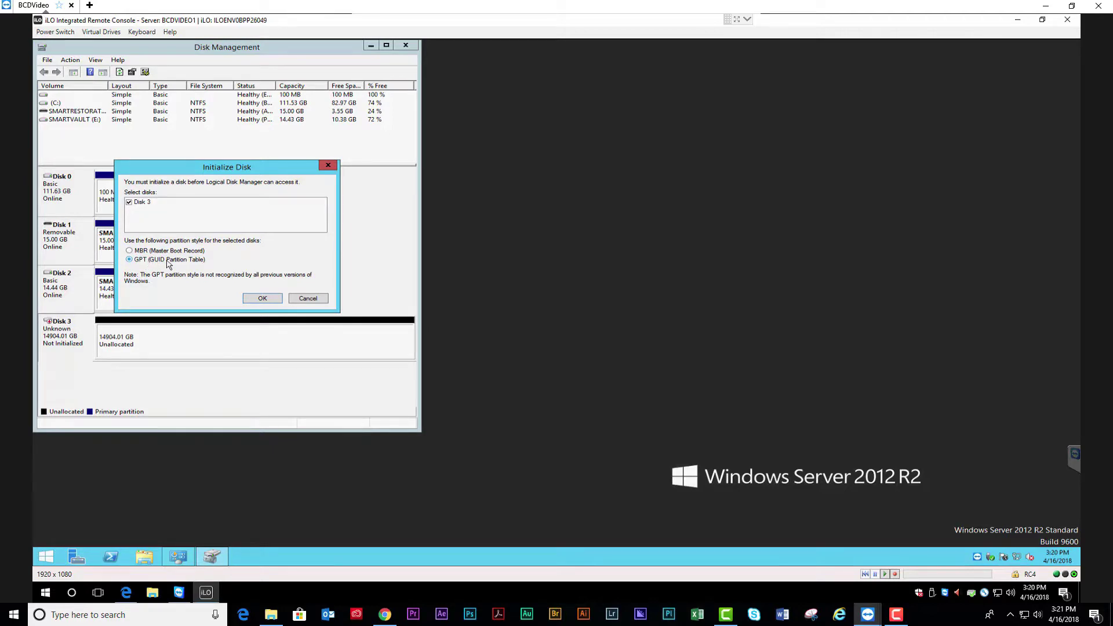
pyautogui.click(262, 299)
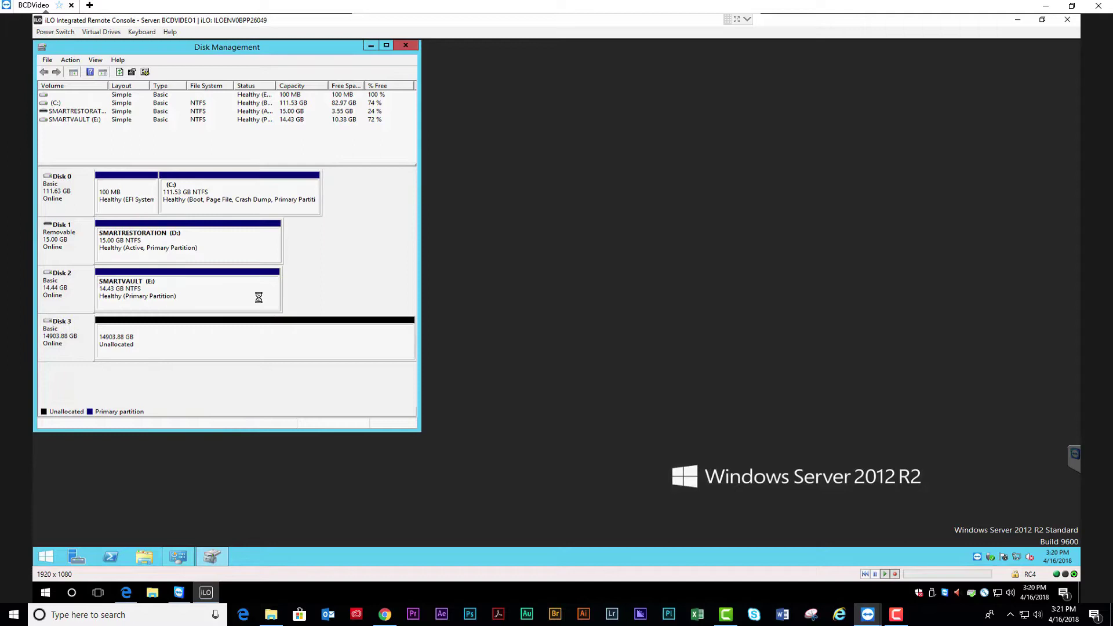
# - Start a new simple volume on Disk 3's unallocated space at the full 15261577 MB with drive letter F
pyautogui.click(186, 336)
pyautogui.rightClick(174, 340)
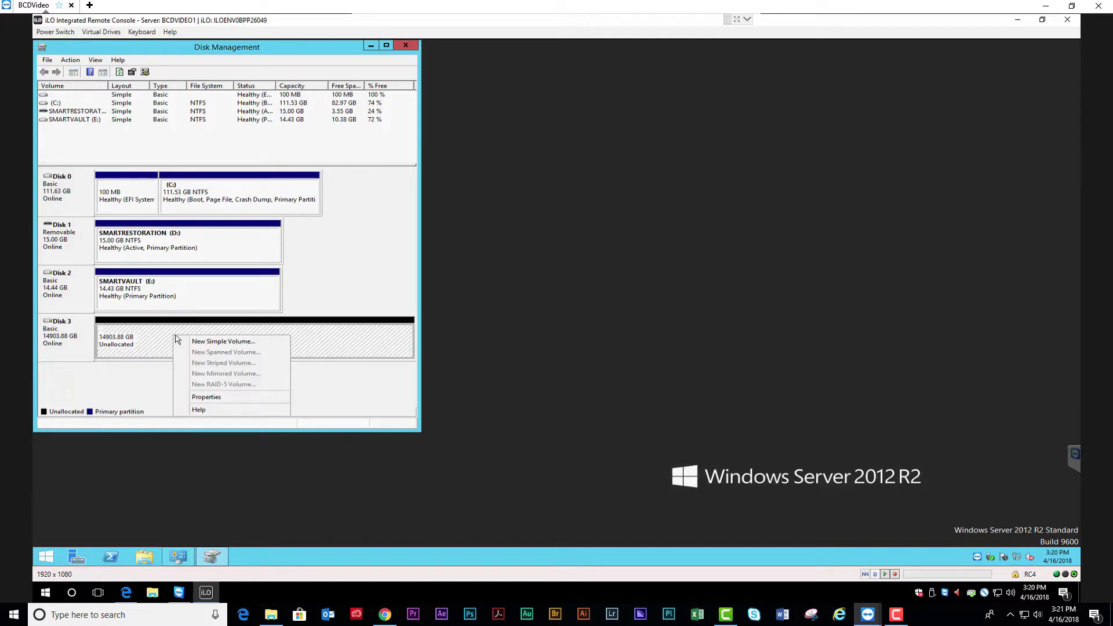
pyautogui.click(203, 343)
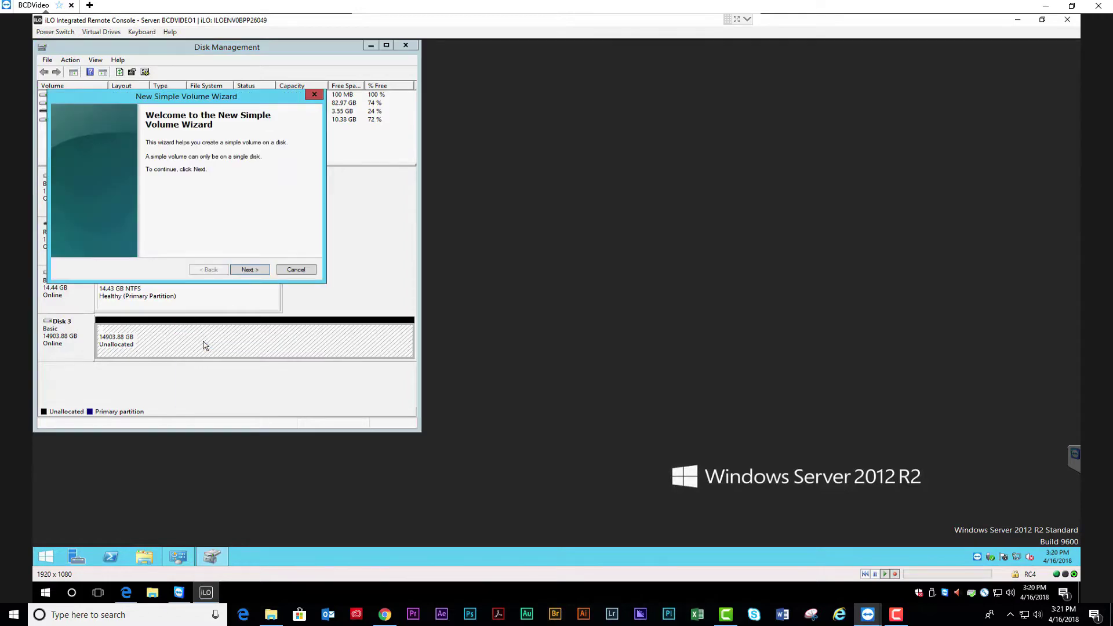
pyautogui.click(250, 270)
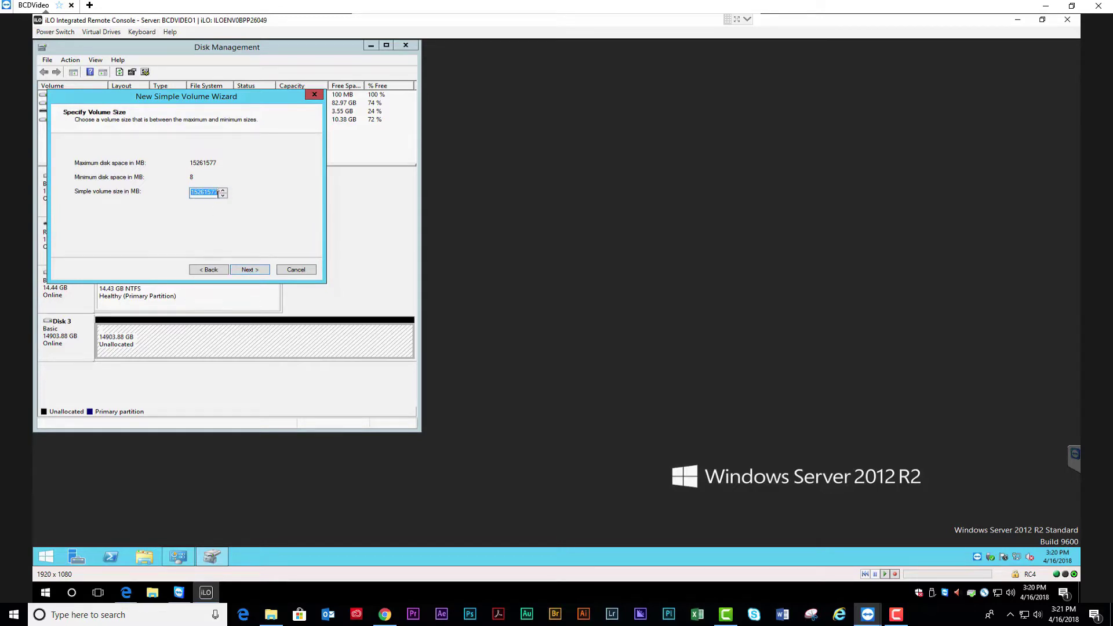
pyautogui.click(244, 271)
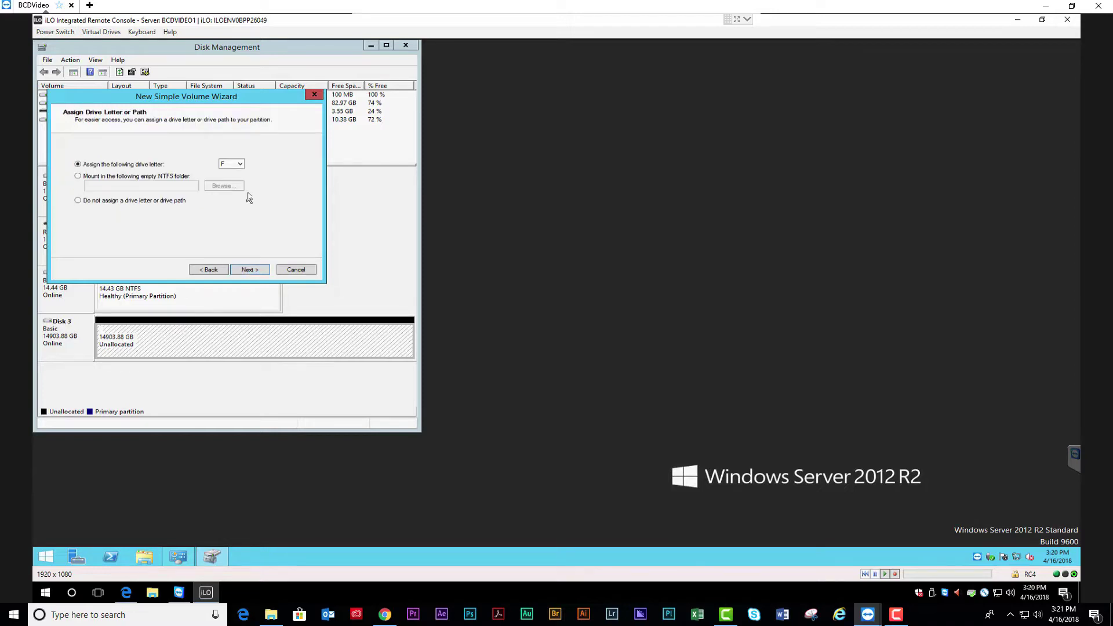
pyautogui.click(240, 164)
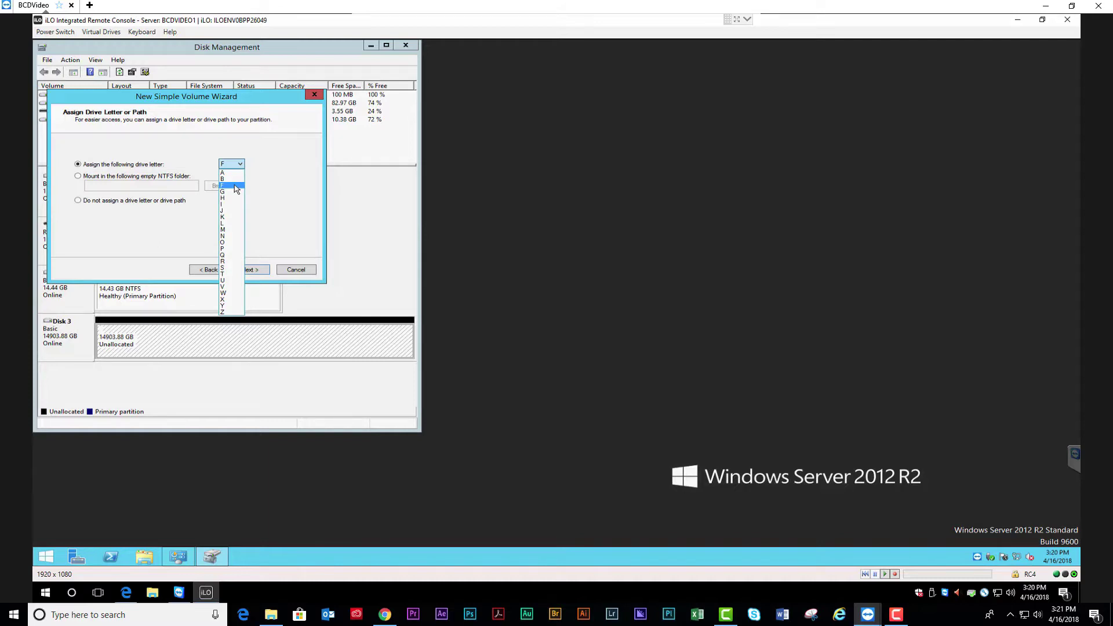
pyautogui.click(235, 186)
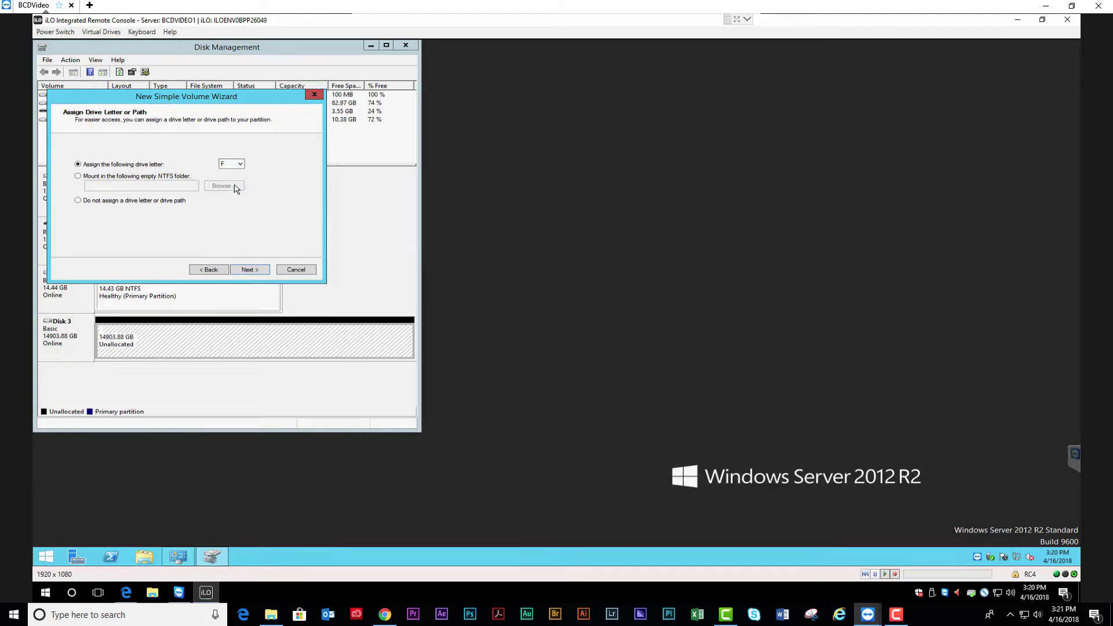
pyautogui.click(250, 271)
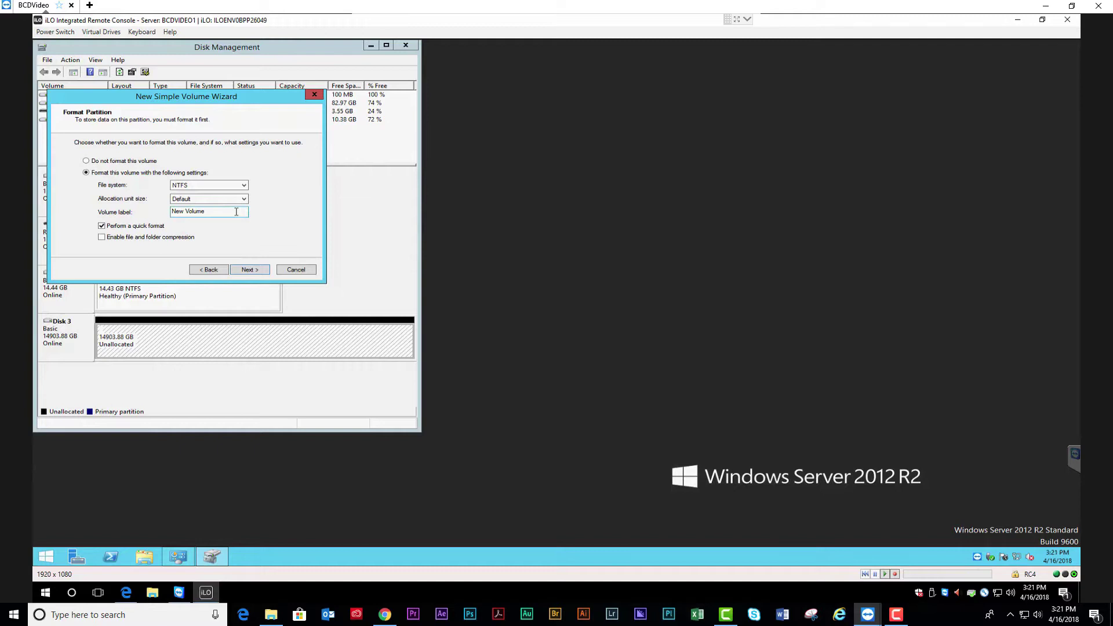
# - Clear the volume label, quick-format it as NTFS, and confirm Local Disk (F:) in This PC
pyautogui.moveTo(236, 212); pyautogui.dragTo(168, 211)
pyautogui.press('BackSpace')
pyautogui.click(249, 271)
pyautogui.click(250, 270)
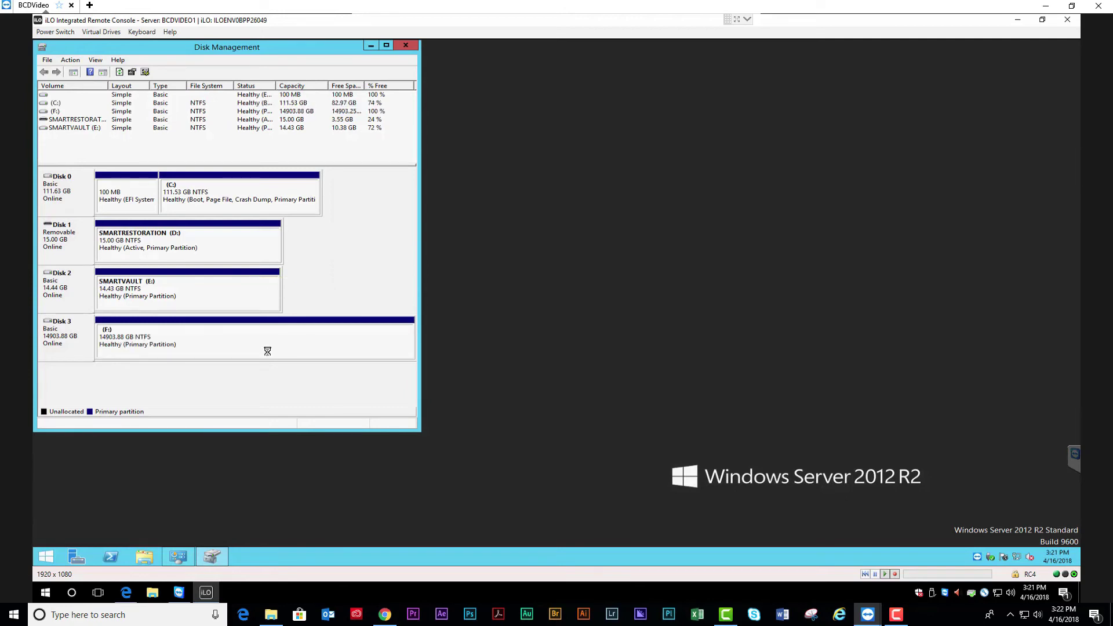
pyautogui.click(144, 557)
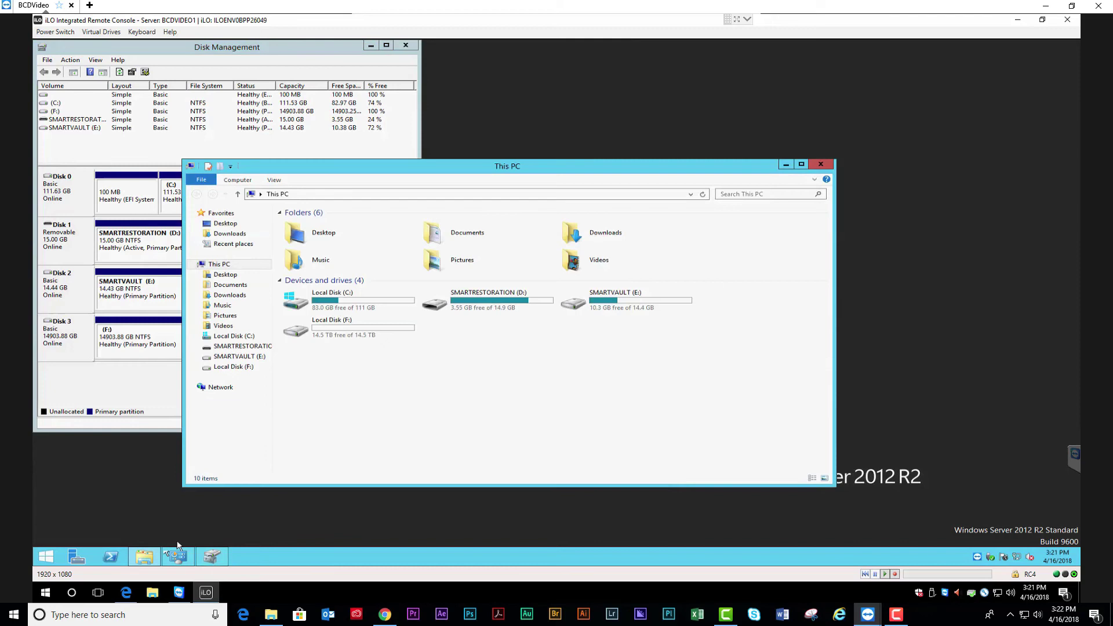
pyautogui.click(359, 335)
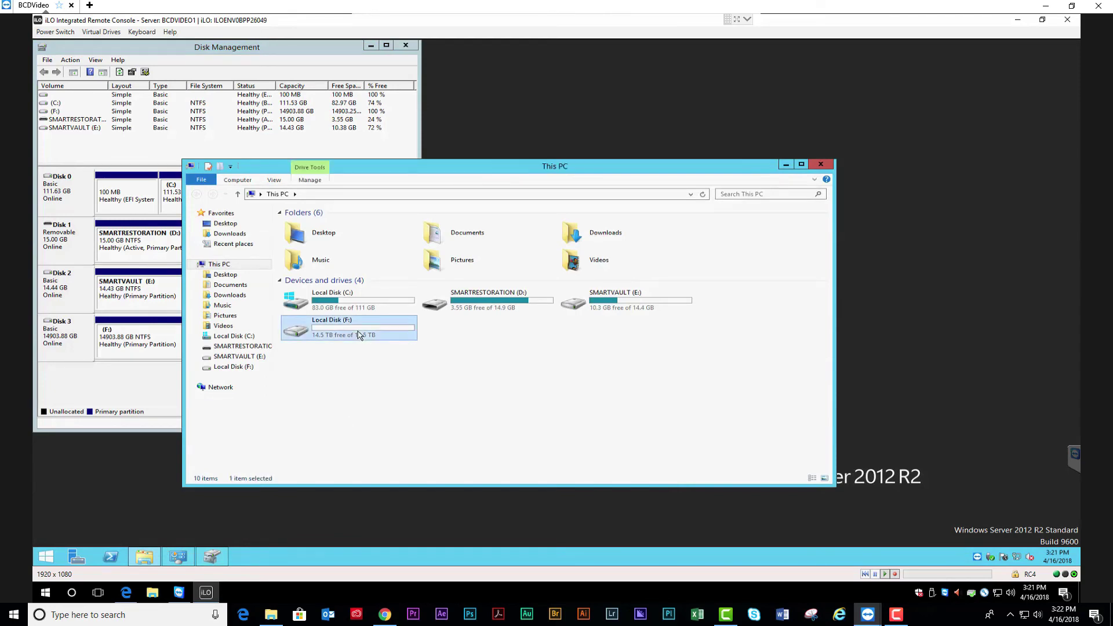